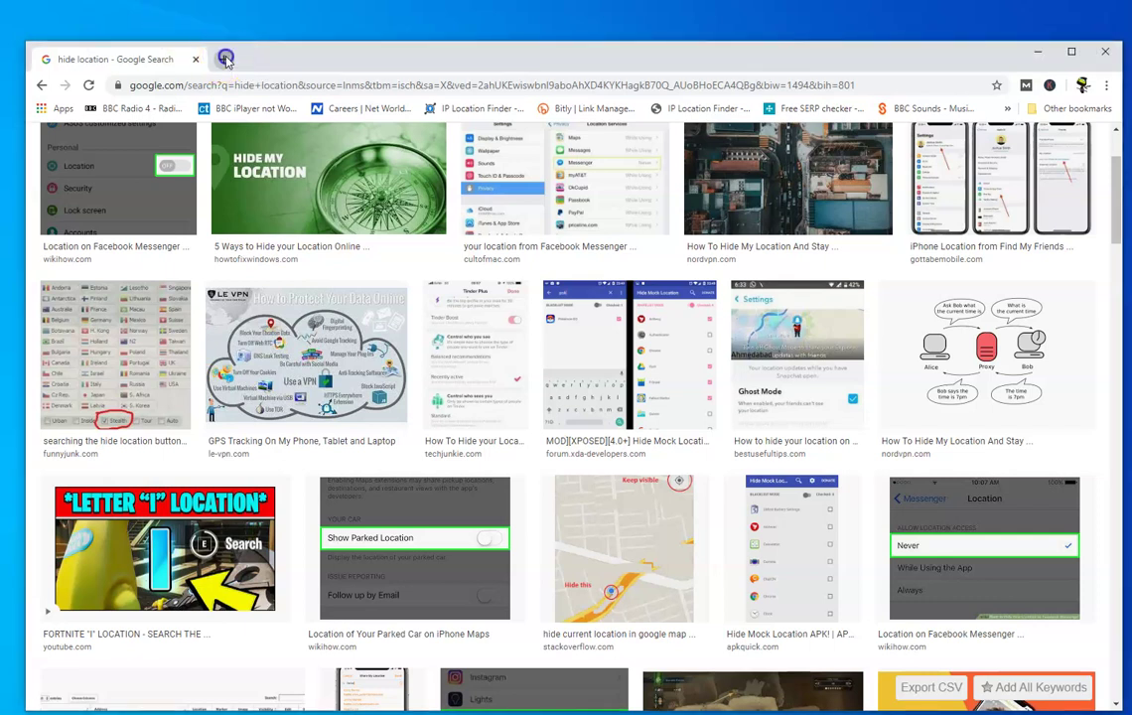
# Open KeyCDN IP Location Finder in a new tab and scroll to the location map.
pyautogui.click(225, 61)
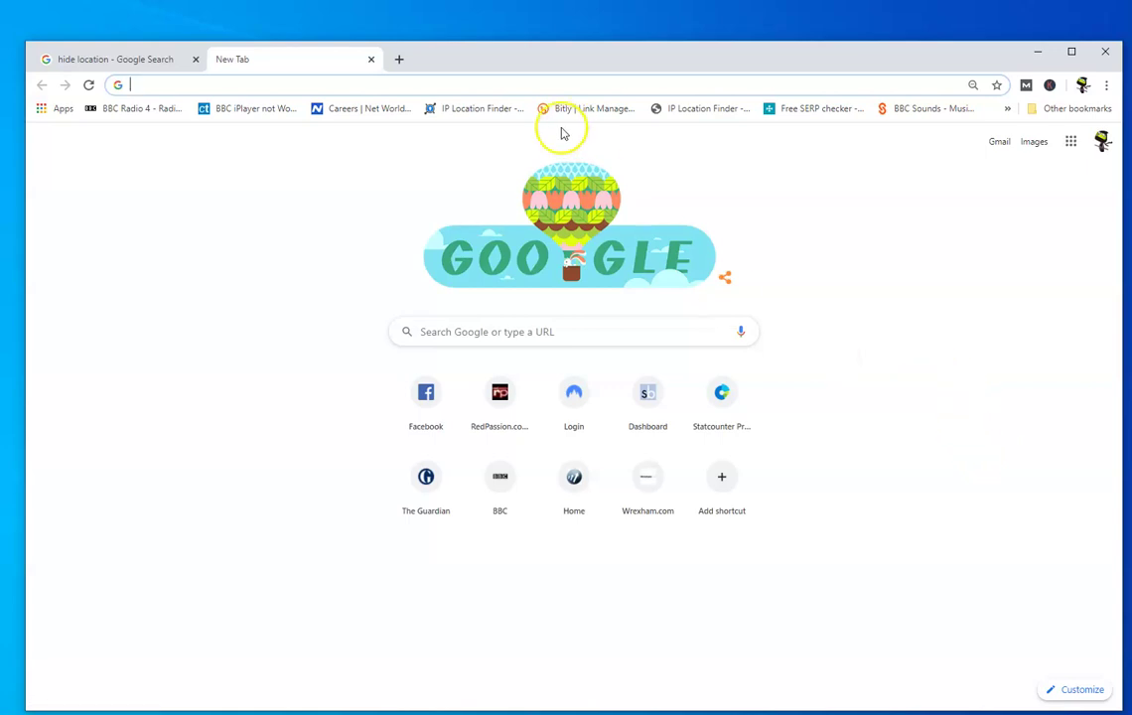
pyautogui.click(477, 117)
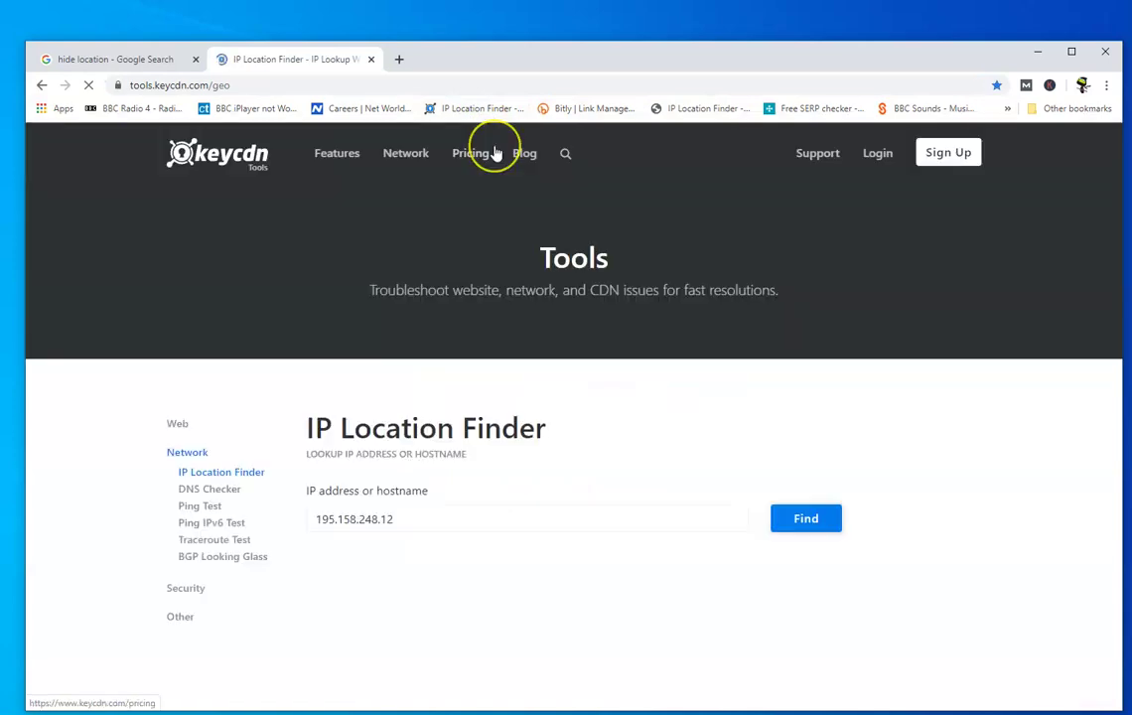
pyautogui.scroll(-3, 640, 342)
pyautogui.scroll(-2, 918, 401)
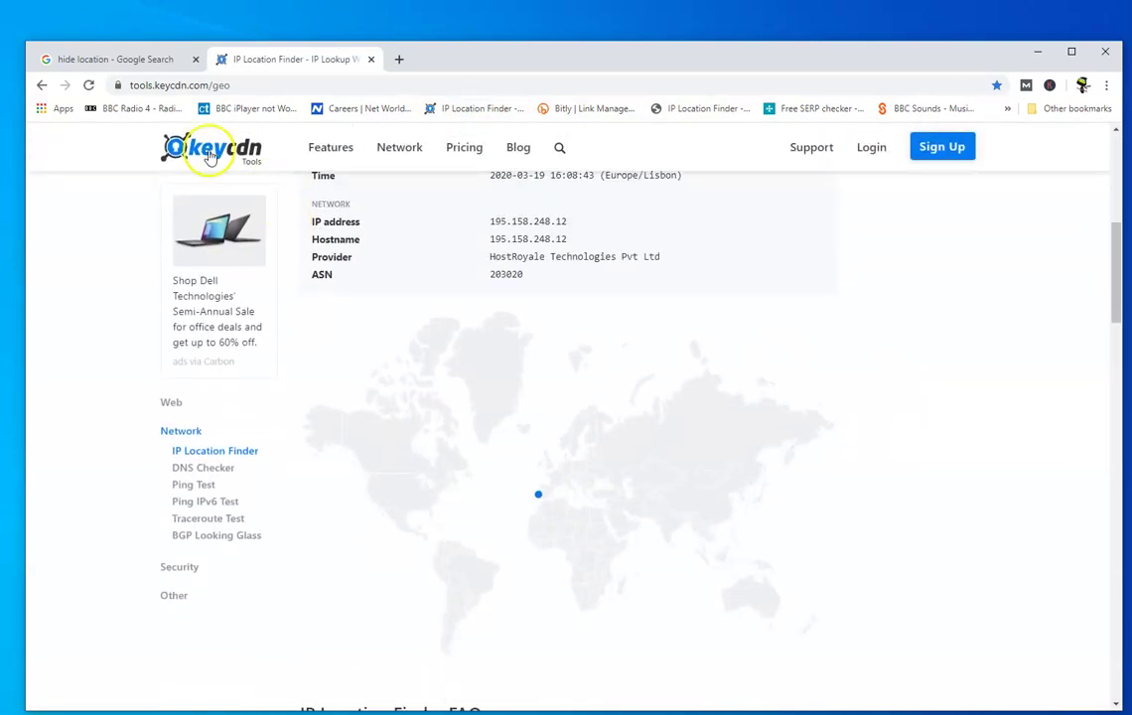
pyautogui.moveTo(538, 494)
pyautogui.scroll(1, 541, 499)
pyautogui.scroll(-1, 542, 500)
pyautogui.scroll(-1, 541, 500)
pyautogui.moveTo(538, 425)
# Zoom the page to 150% to confirm the Lisbon, Portugal dot, then open another tab.
pyautogui.hotkey('ctrl', '+')
pyautogui.hotkey('ctrl', '+')
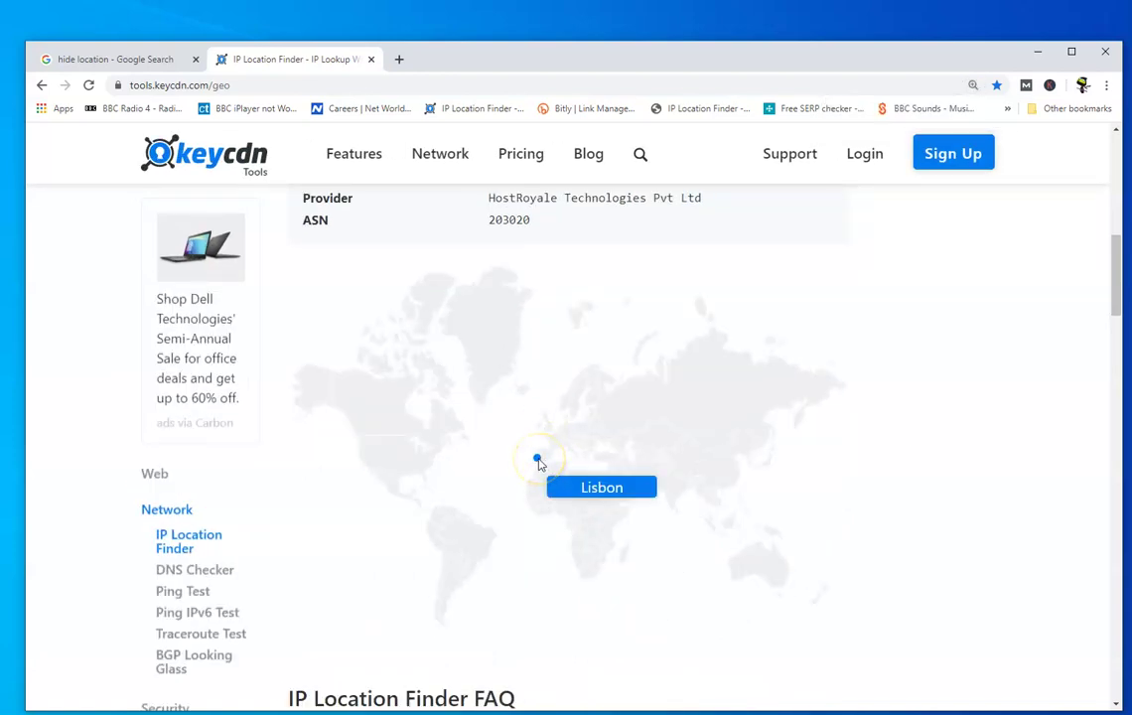
pyautogui.hotkey('ctrl', '+')
pyautogui.moveTo(525, 525)
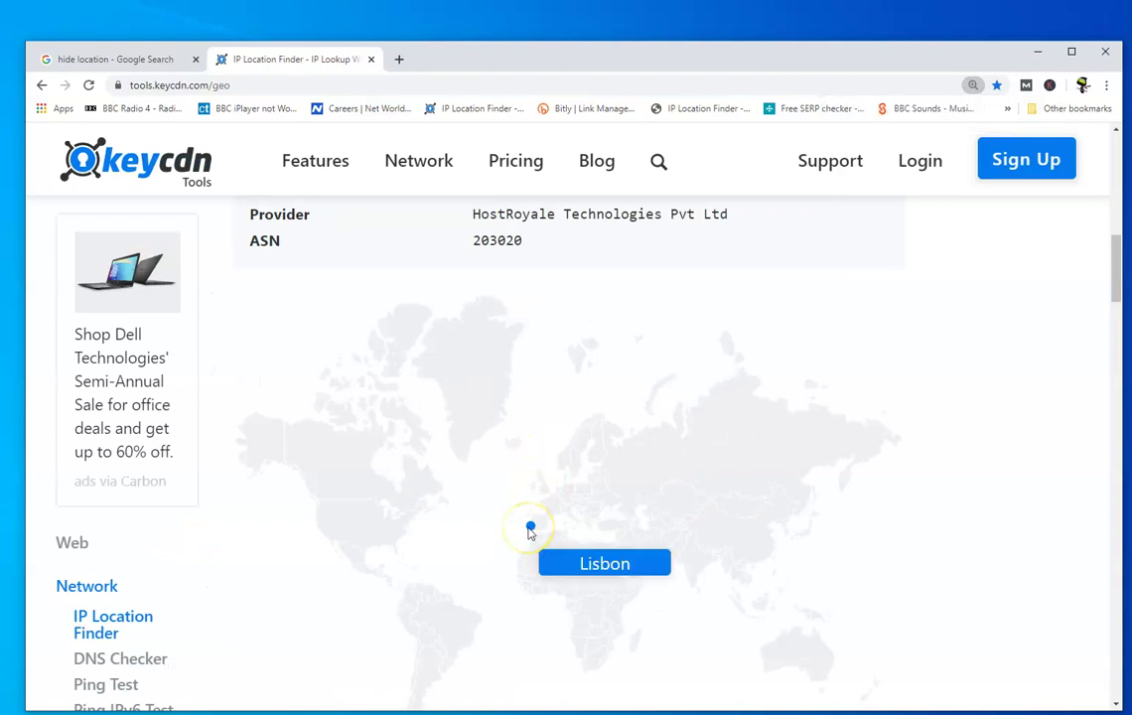
pyautogui.scroll(-2, 528, 531)
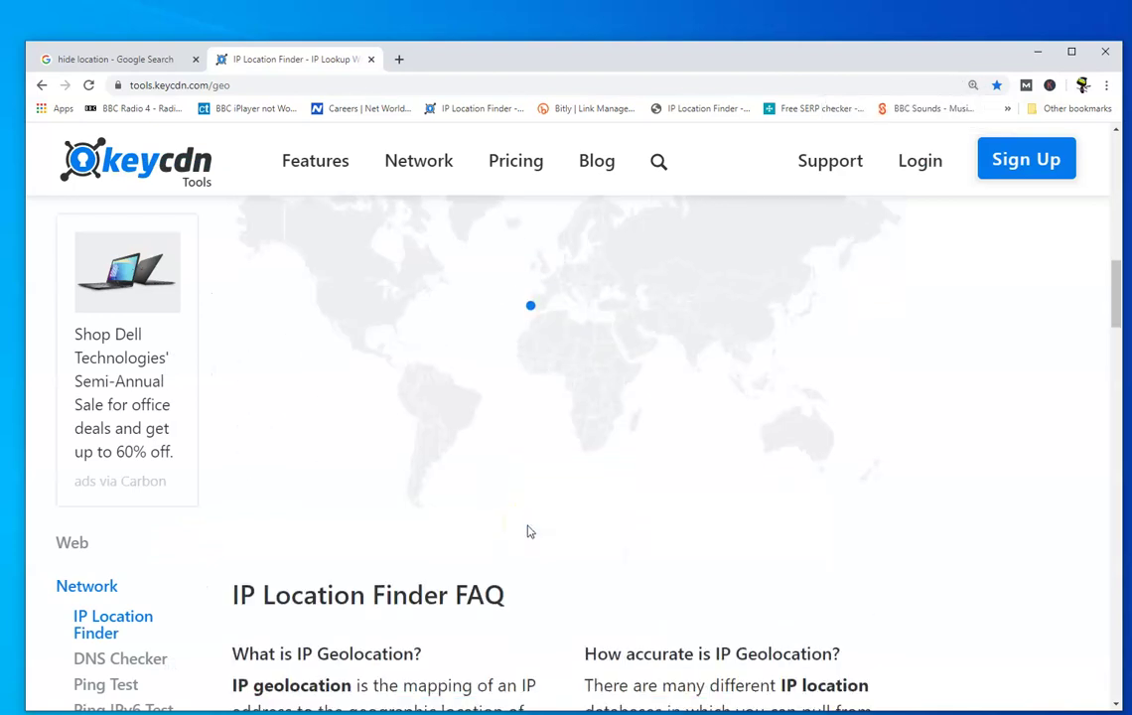
pyautogui.scroll(1, 527, 532)
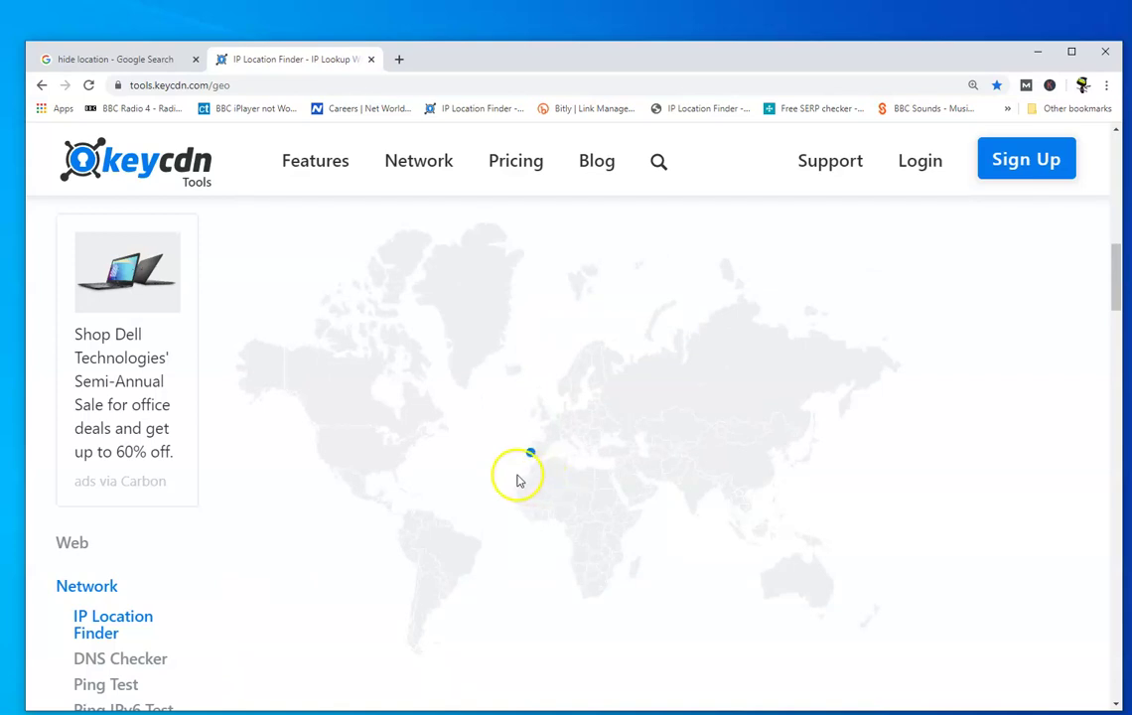
pyautogui.click(399, 58)
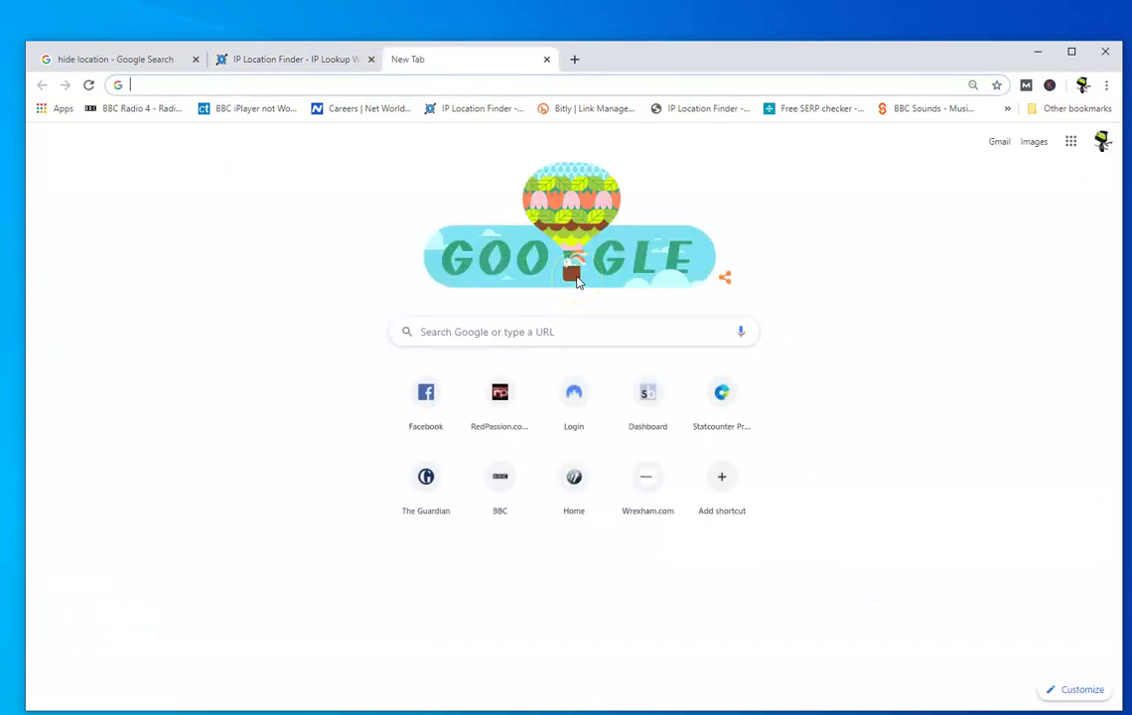
# Try playing Miranda Series 1: 1. Date on BBC iPlayer, hit the UK-only block, and close the browser.
pyautogui.write('bbc.co.uk/iplayer')
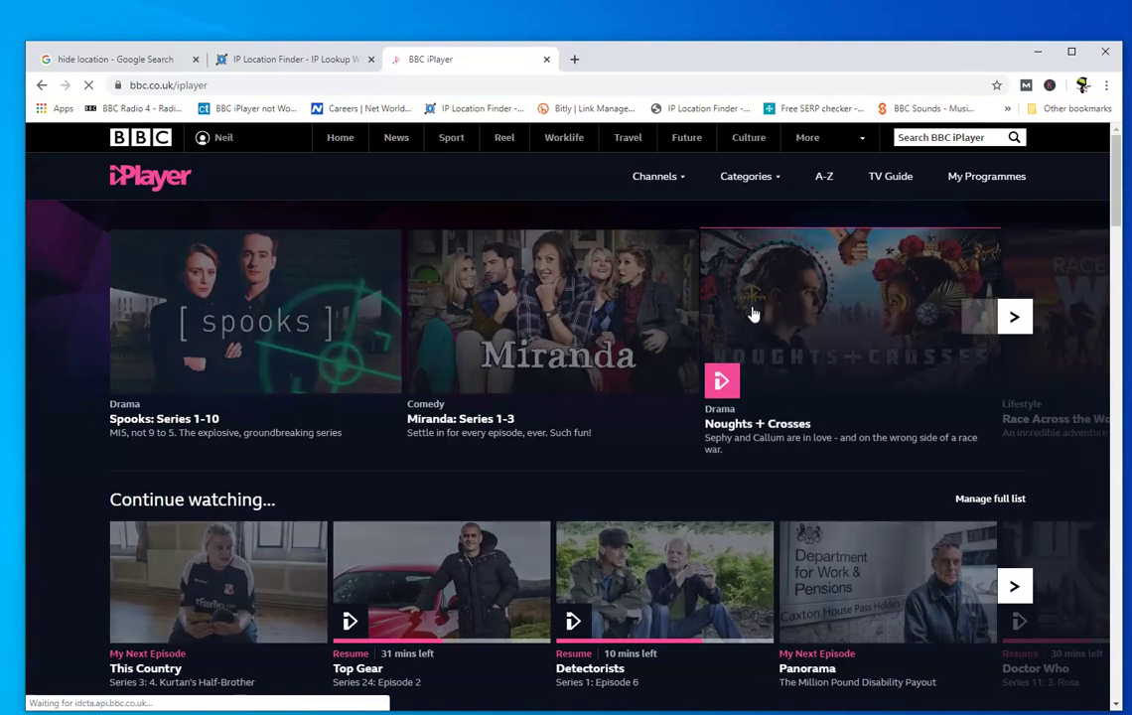
pyautogui.click(422, 390)
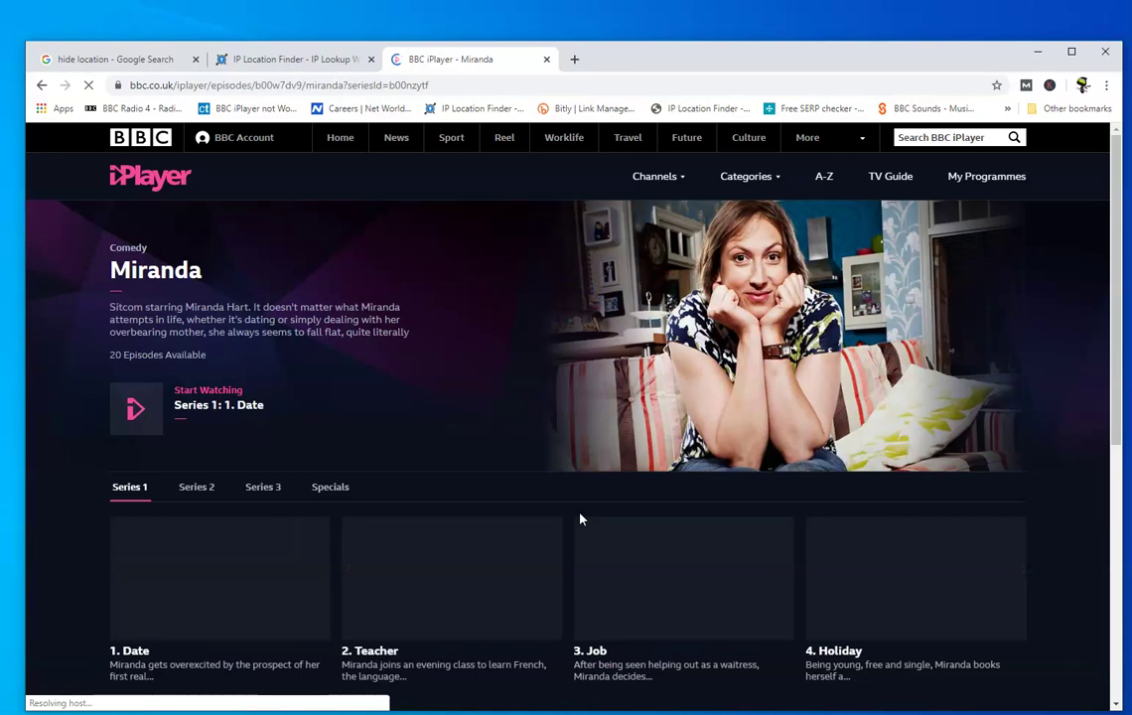
pyautogui.click(137, 409)
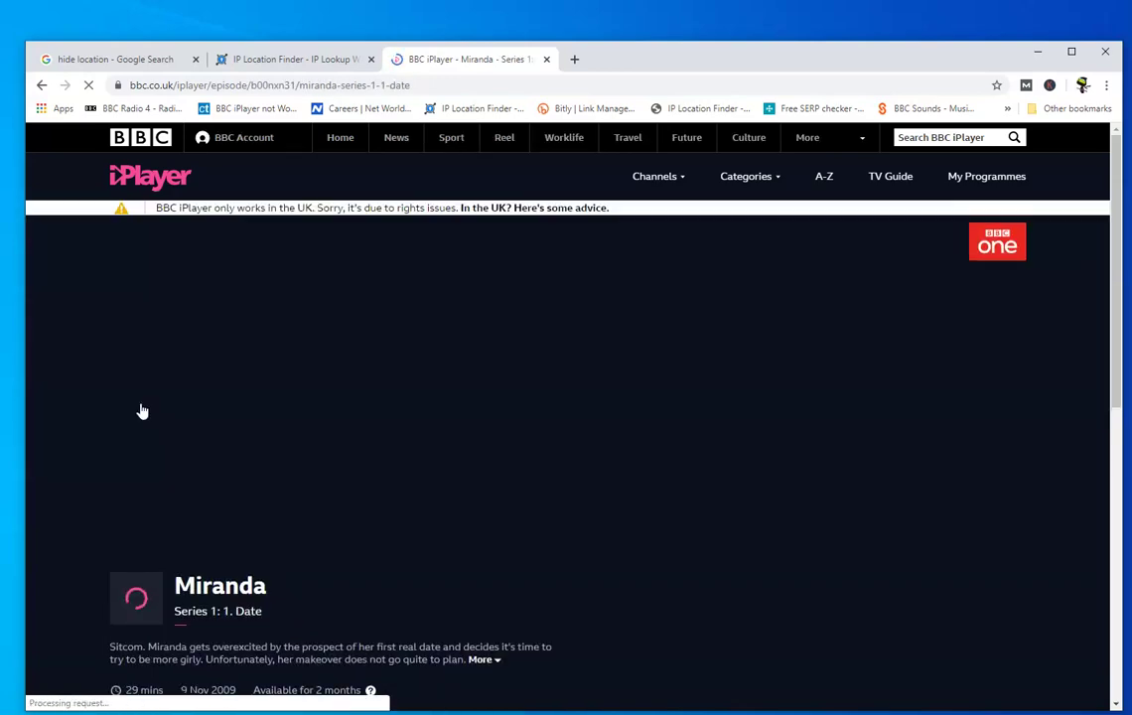
pyautogui.click(647, 473)
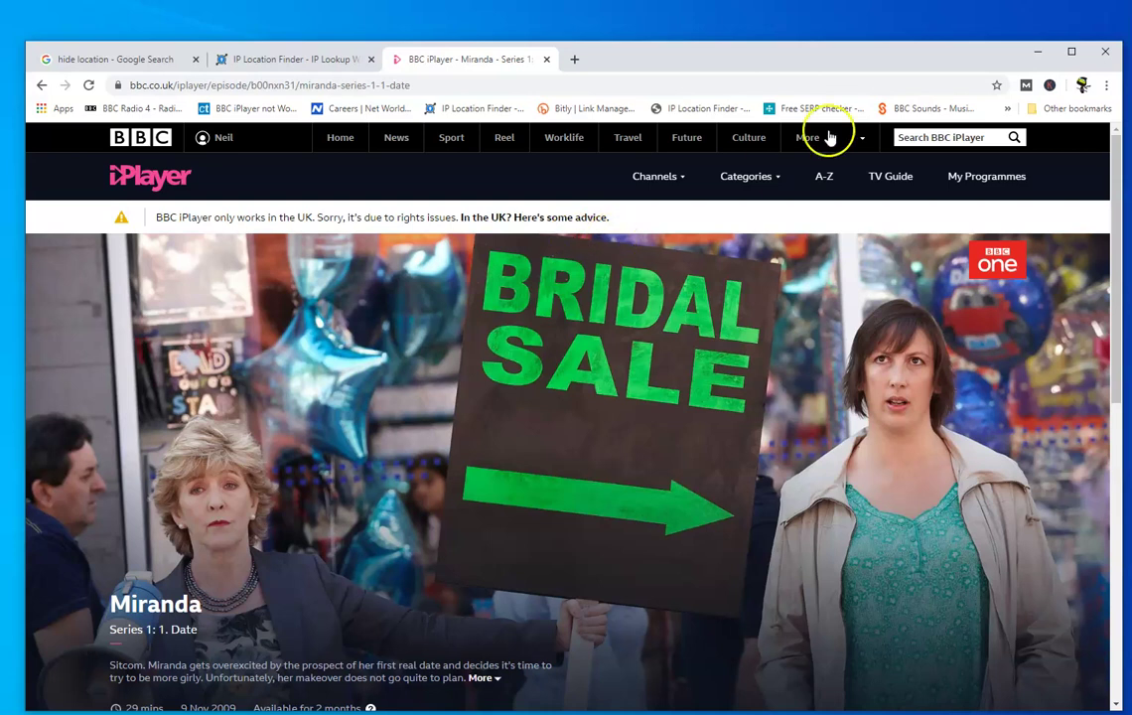
pyautogui.click(1107, 52)
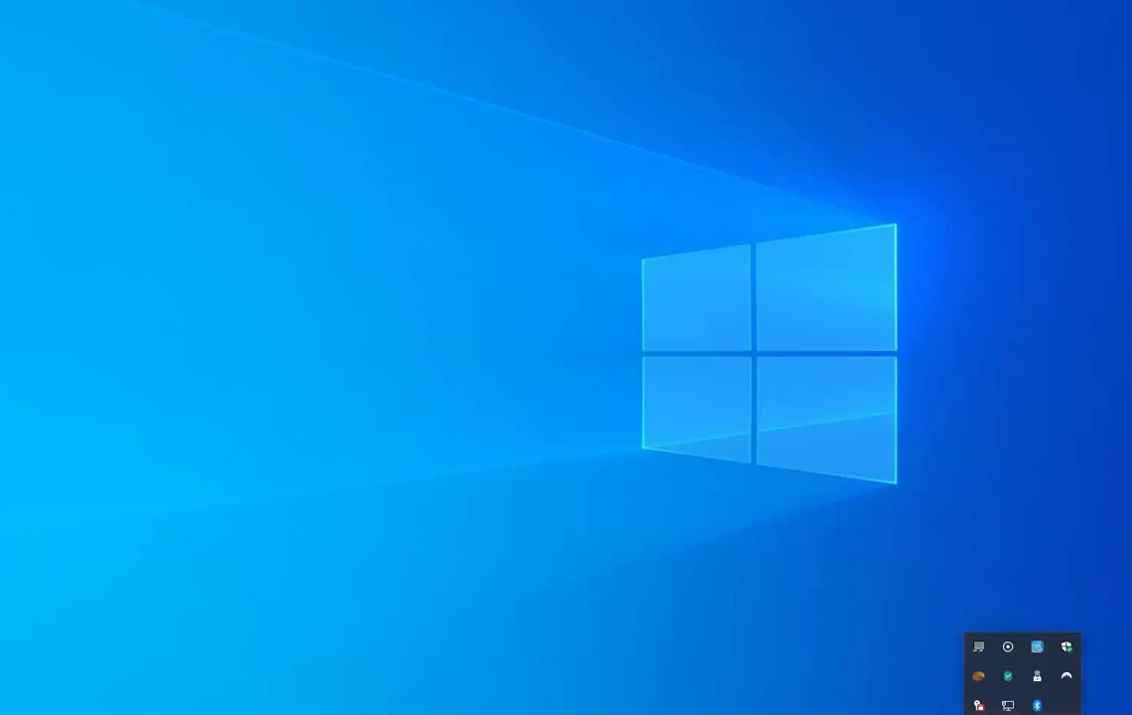
# Bring up the NordVPN window, connected to Portugal #38.
pyautogui.click(1066, 678)
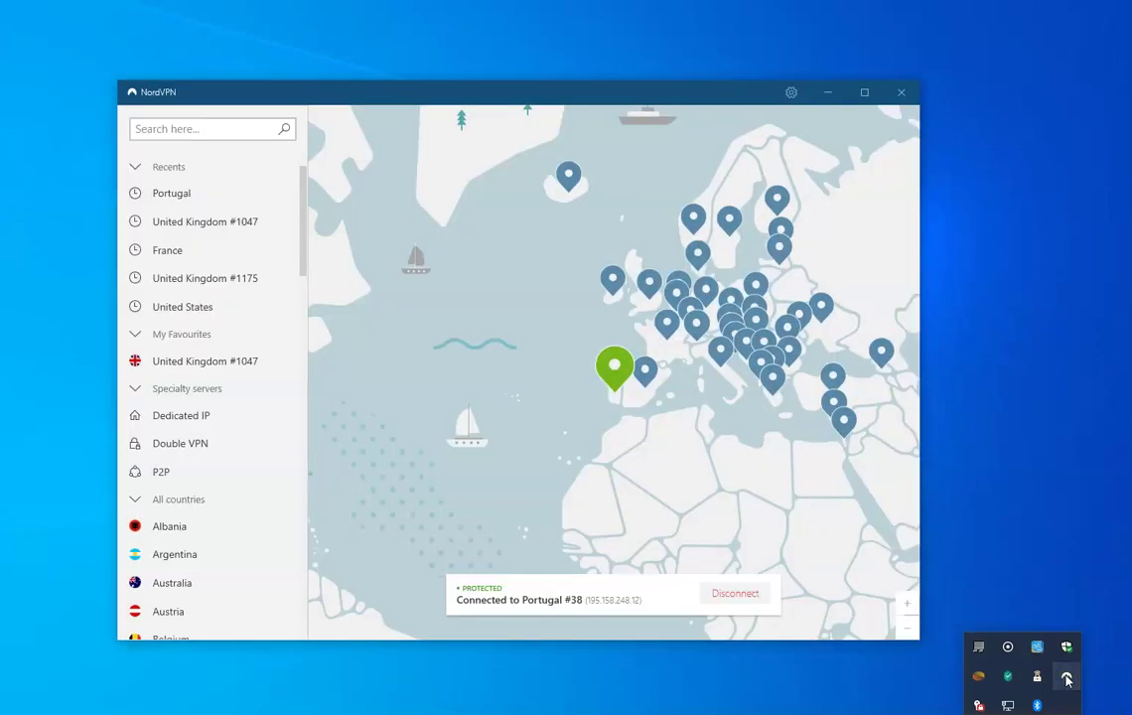
pyautogui.scroll(-3, 662, 498)
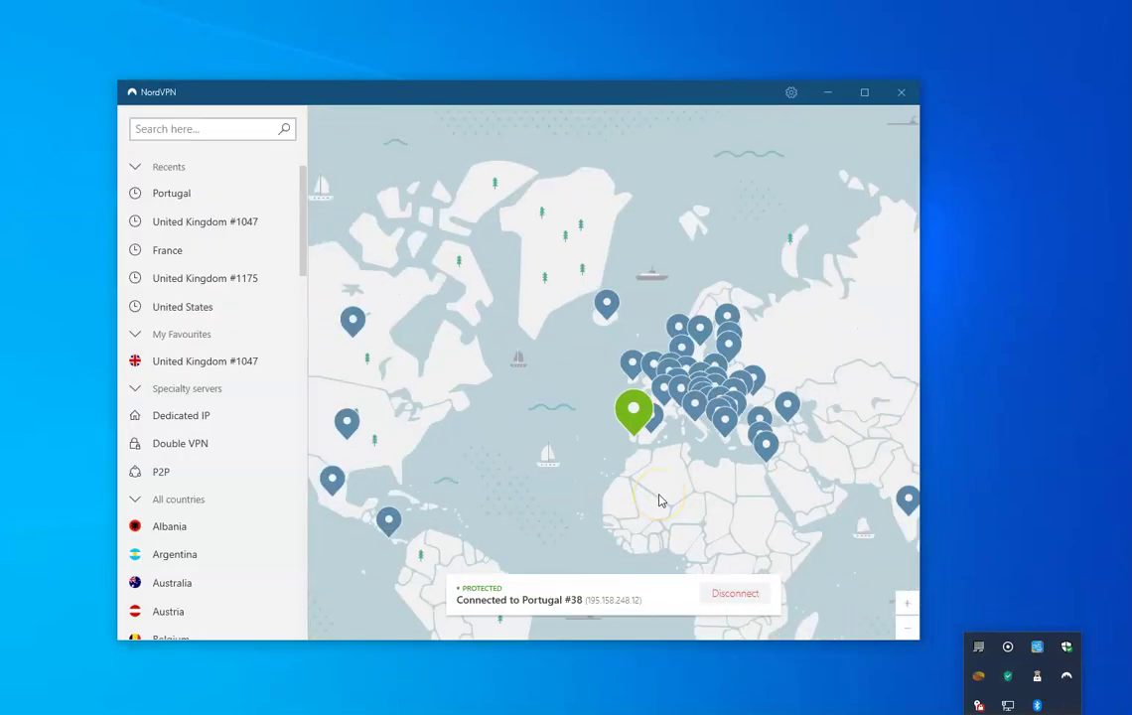
pyautogui.click(665, 501)
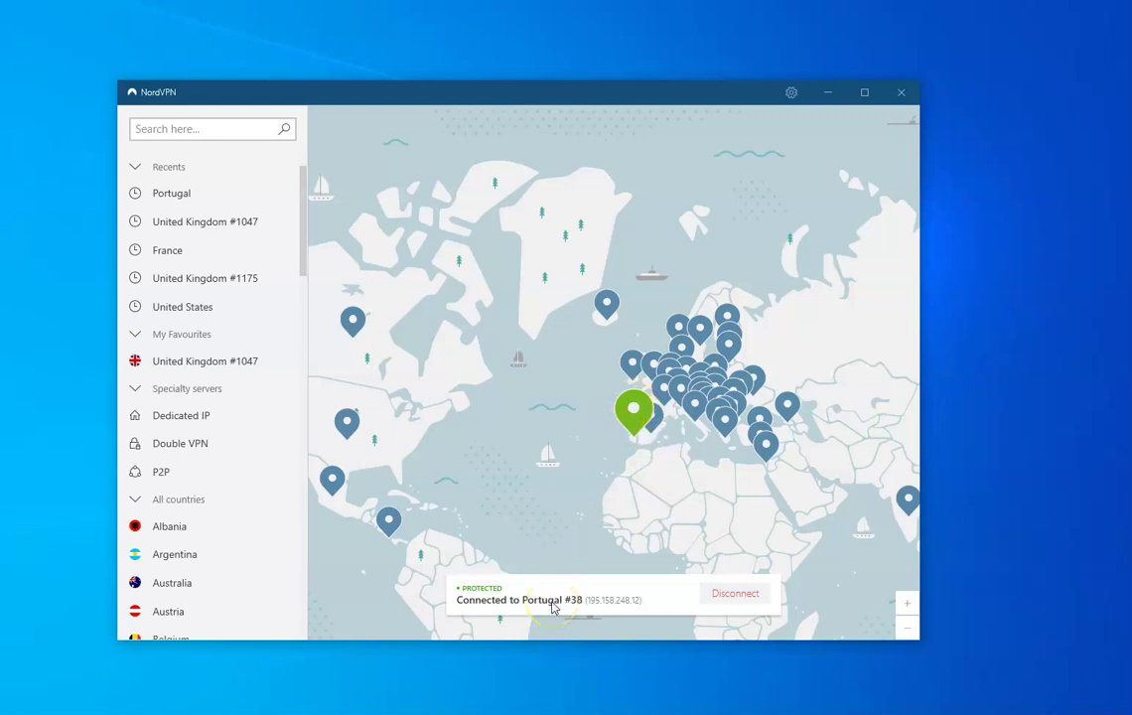
# Zoom and drag the NordVPN map to centre Europe and the Atlantic.
pyautogui.scroll(4, 641, 476)
pyautogui.scroll(-4, 645, 477)
pyautogui.click(670, 476)
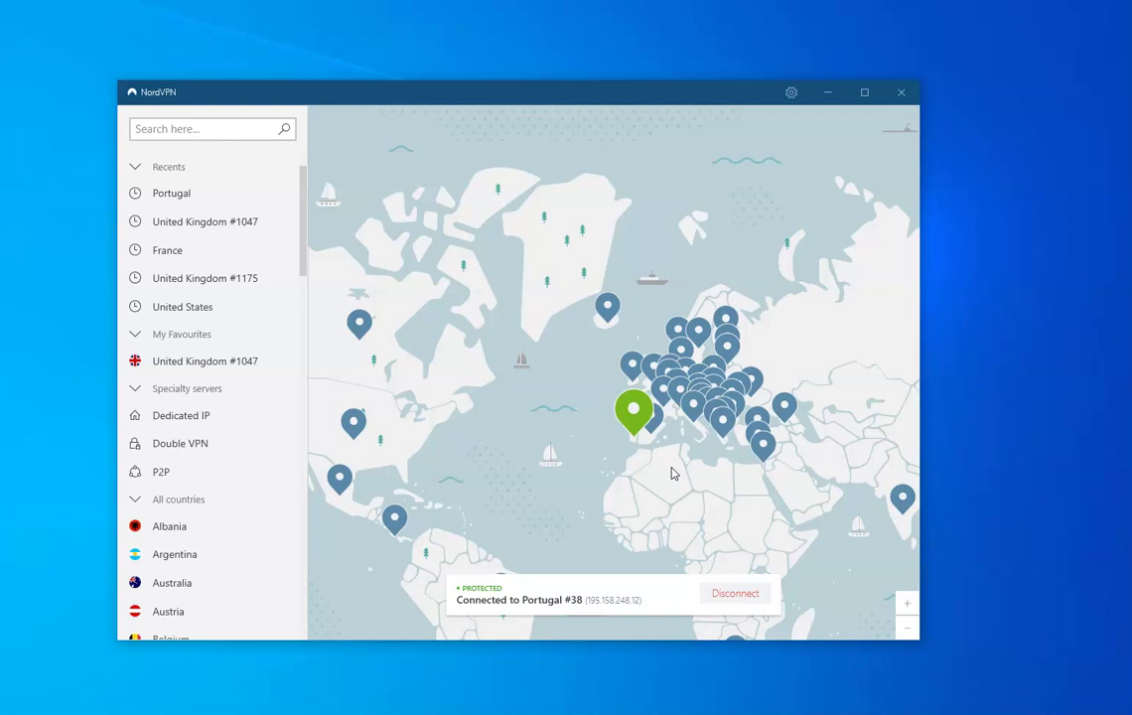
pyautogui.scroll(-5, 671, 473)
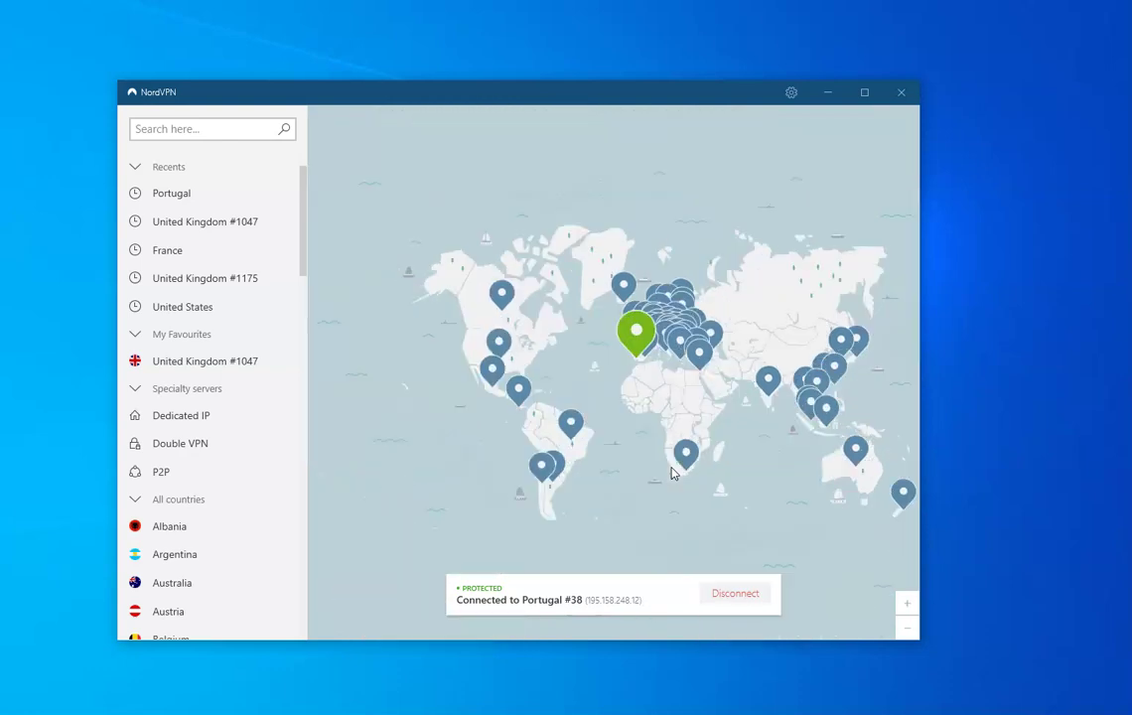
pyautogui.scroll(2, 671, 474)
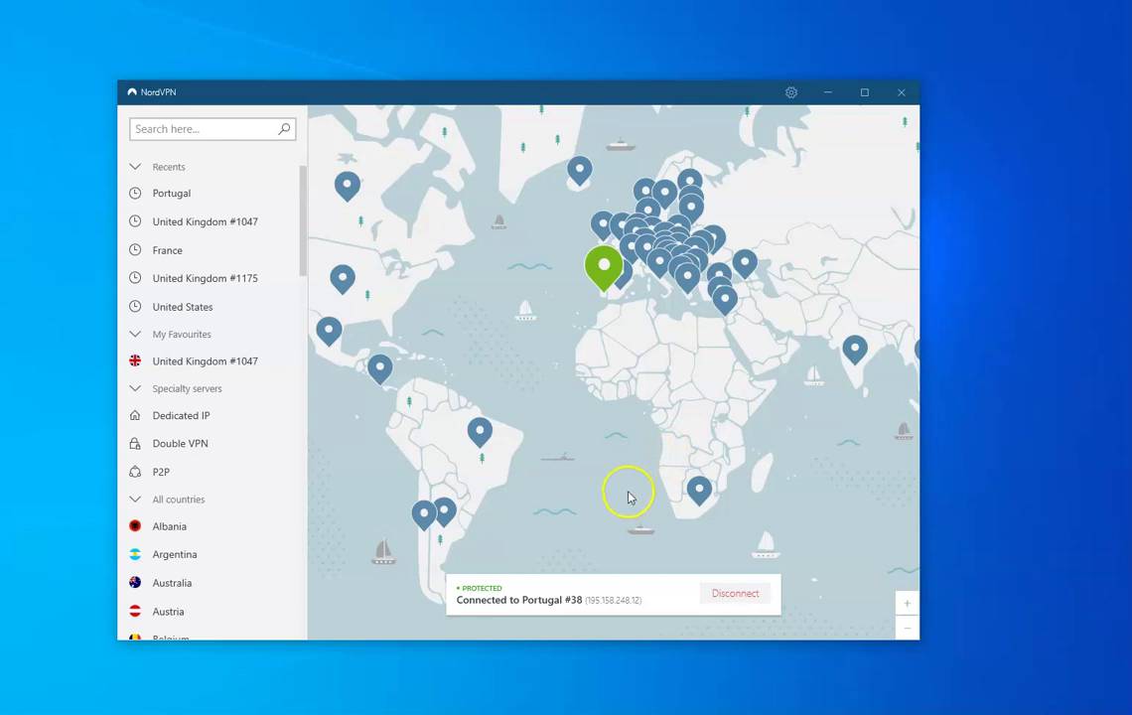
pyautogui.scroll(1, 678, 430)
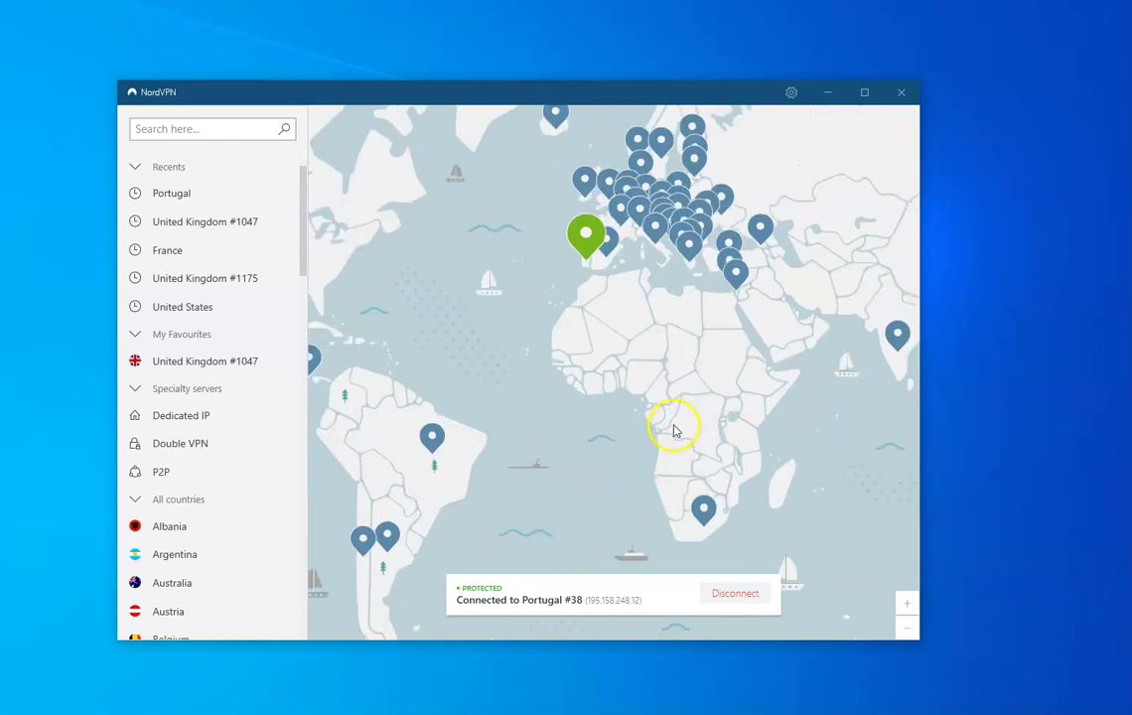
pyautogui.moveTo(552, 324); pyautogui.dragTo(563, 425)
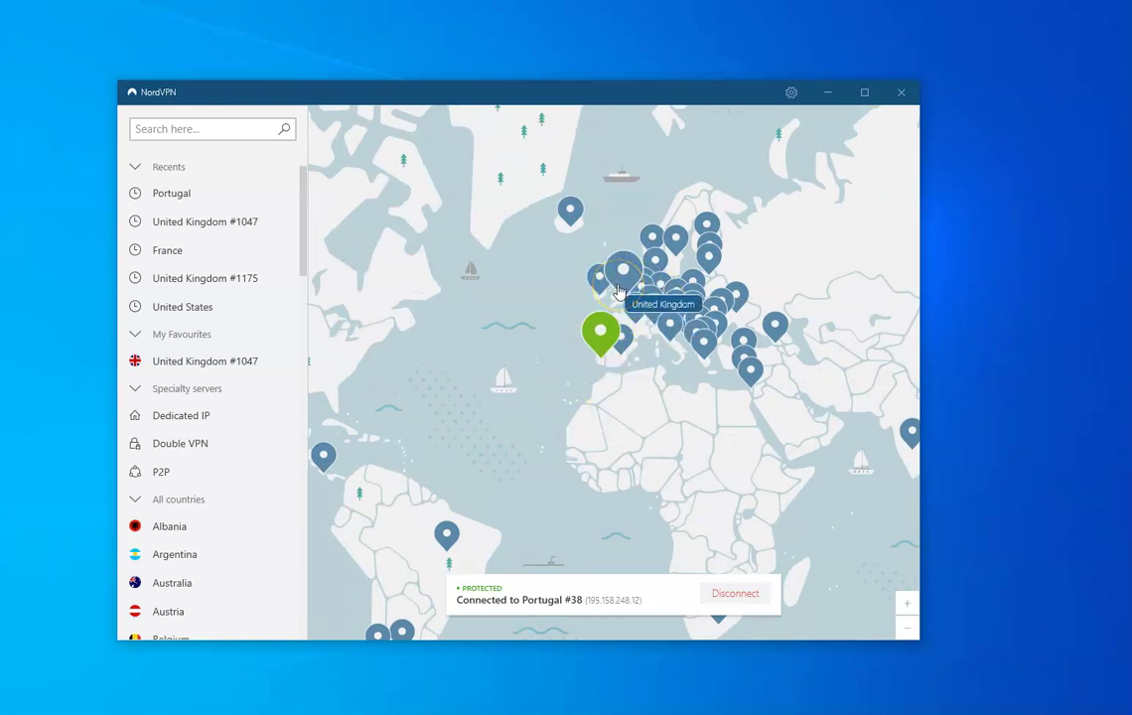
# Disconnect from Portugal #38, connect to favourite United Kingdom #1047, and minimize NordVPN.
pyautogui.click(725, 634)
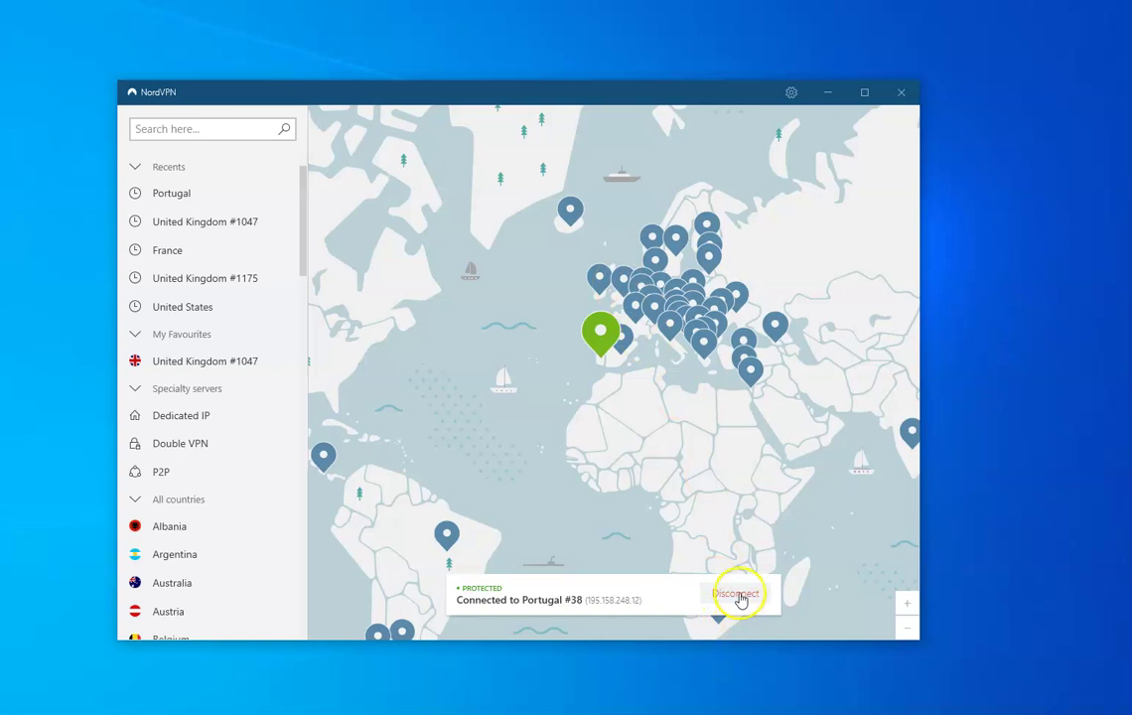
pyautogui.click(740, 599)
pyautogui.click(762, 704)
pyautogui.click(759, 595)
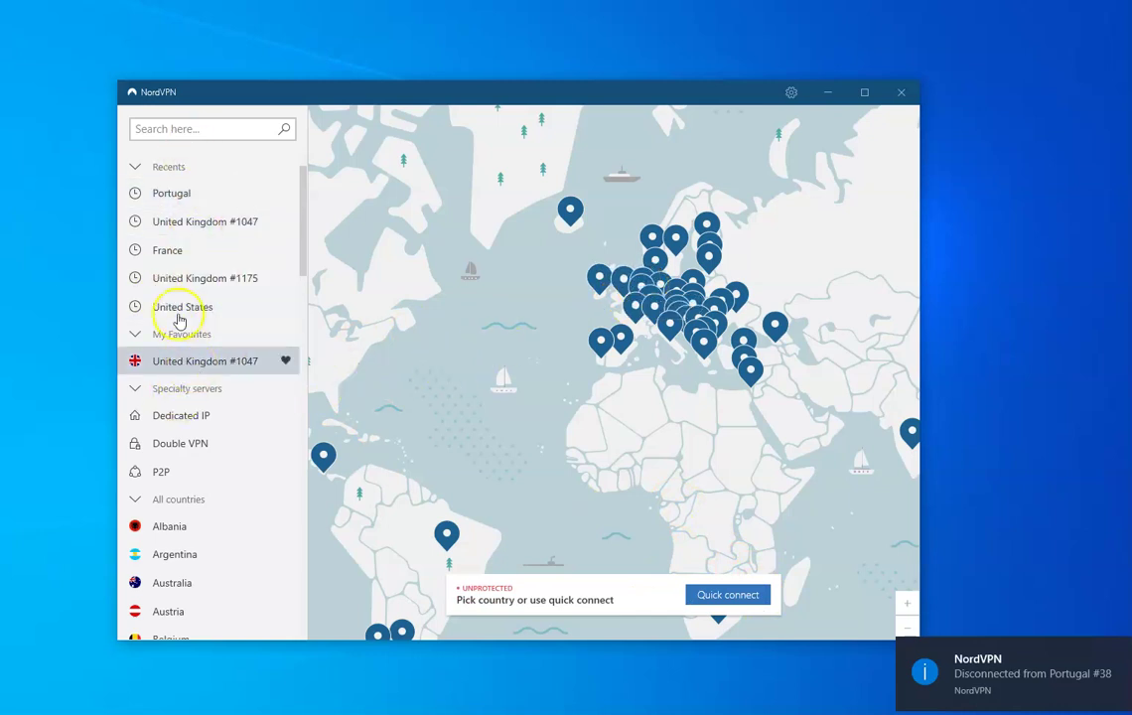
pyautogui.click(198, 362)
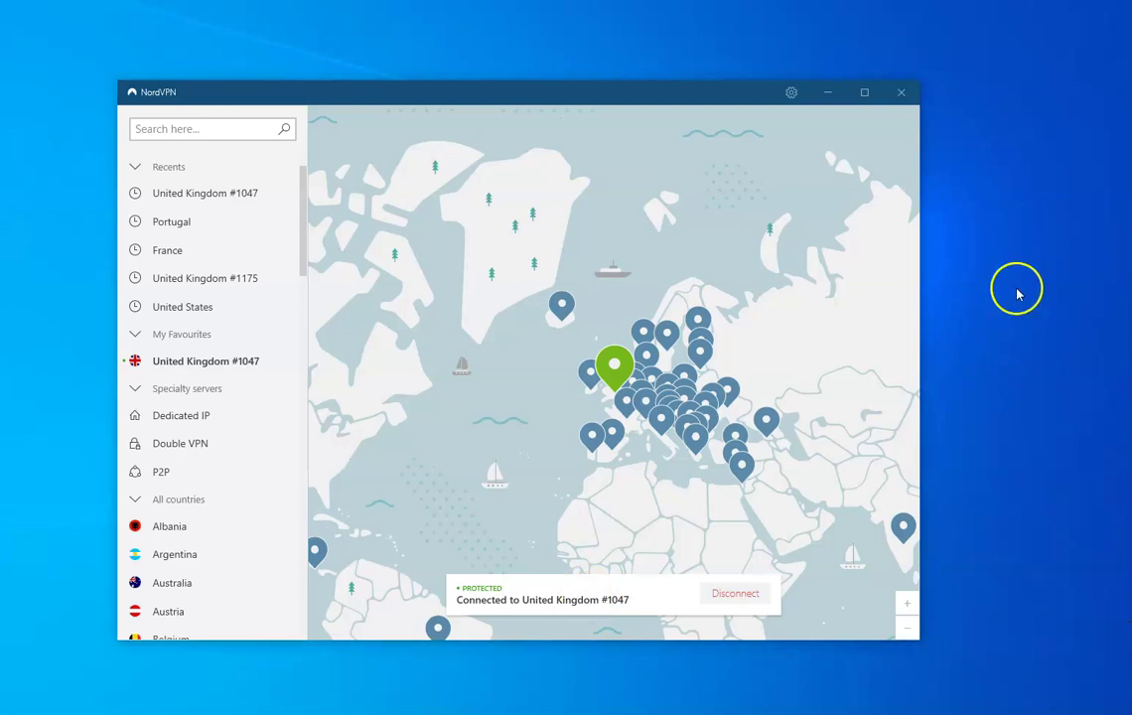
pyautogui.click(827, 92)
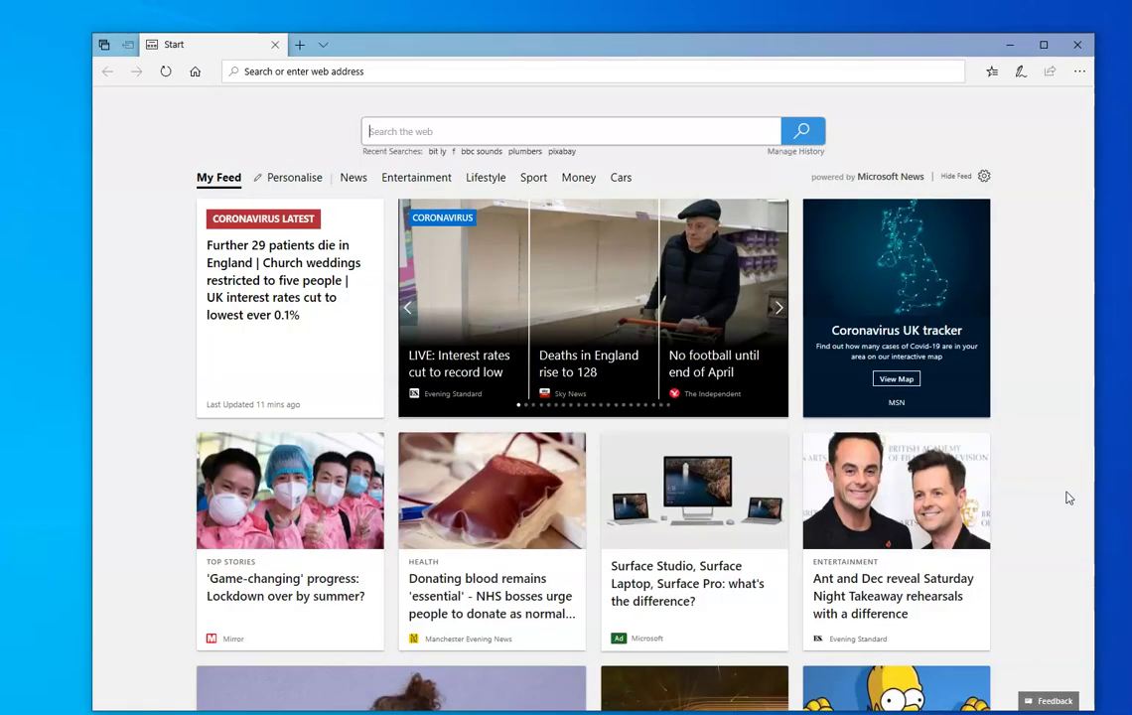
# Go to BBC iPlayer in Edge and open Miranda Series 1: 1. Date.
pyautogui.click(260, 69)
pyautogui.write('bbc.co.uk/iplayer')
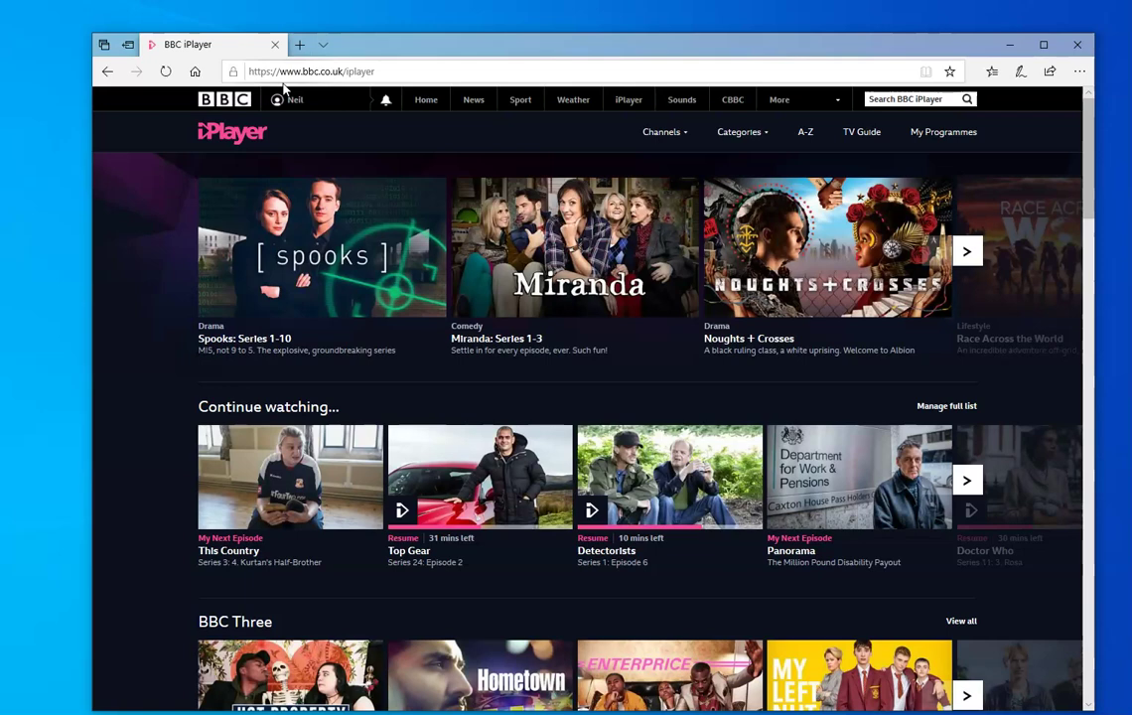
pyautogui.moveTo(485, 196)
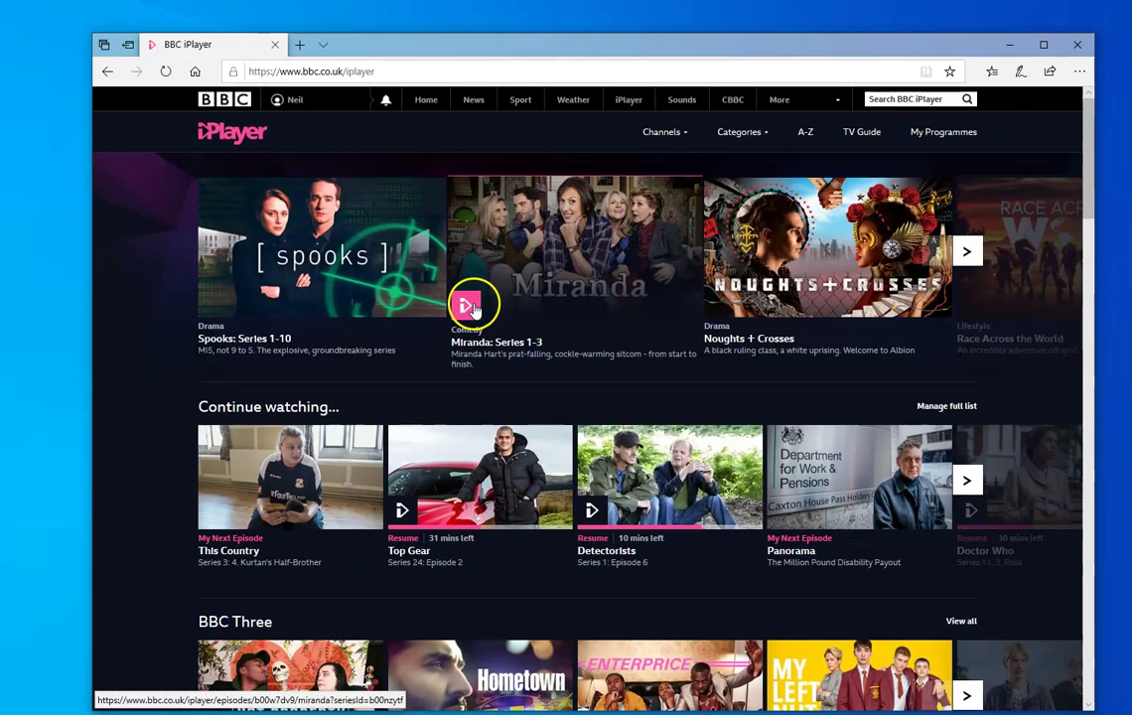
pyautogui.click(472, 309)
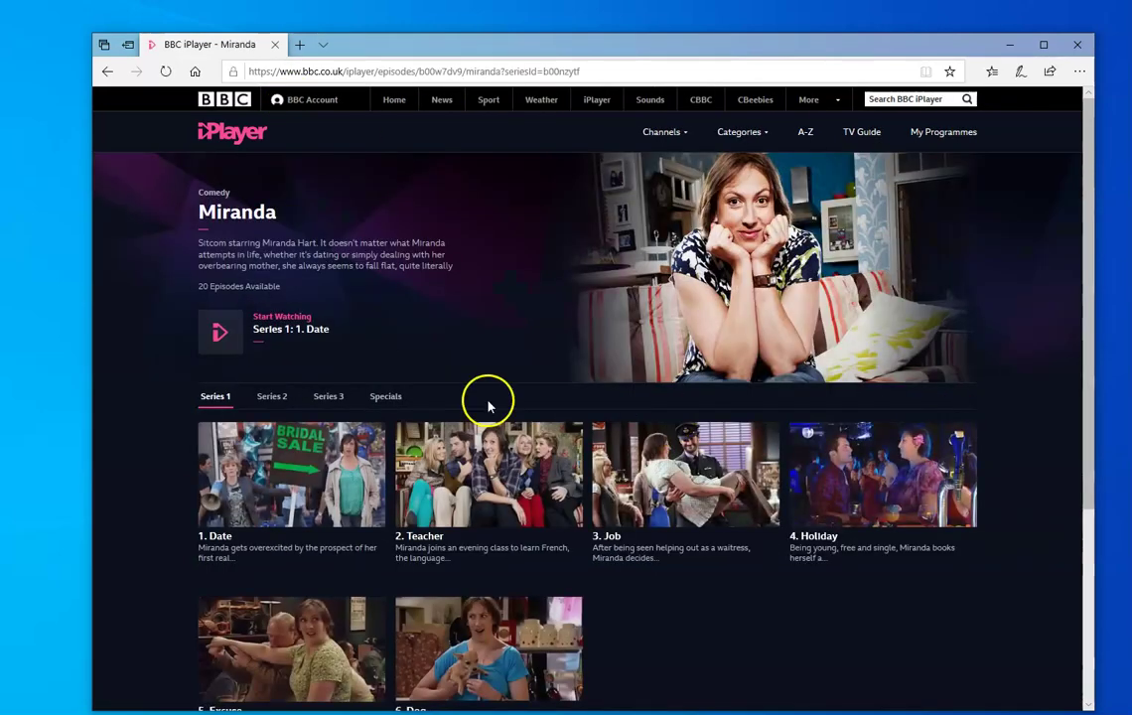
pyautogui.click(221, 331)
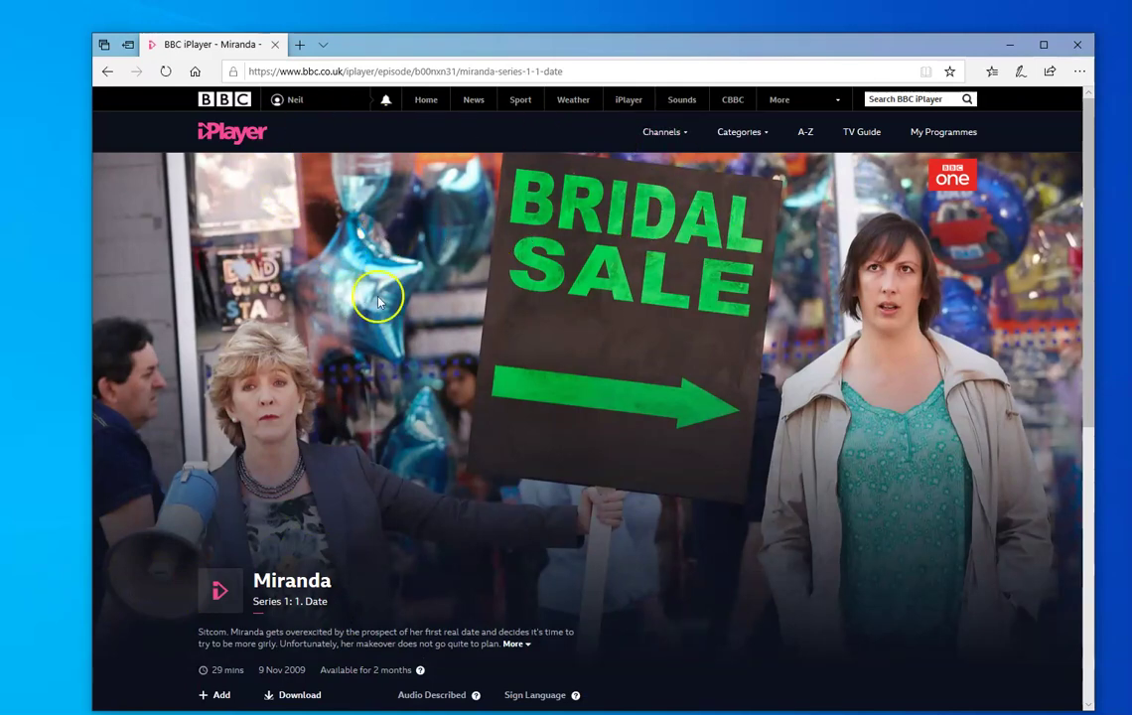
# Play the episode, pause it at 00:04, and close the browser.
pyautogui.click(221, 590)
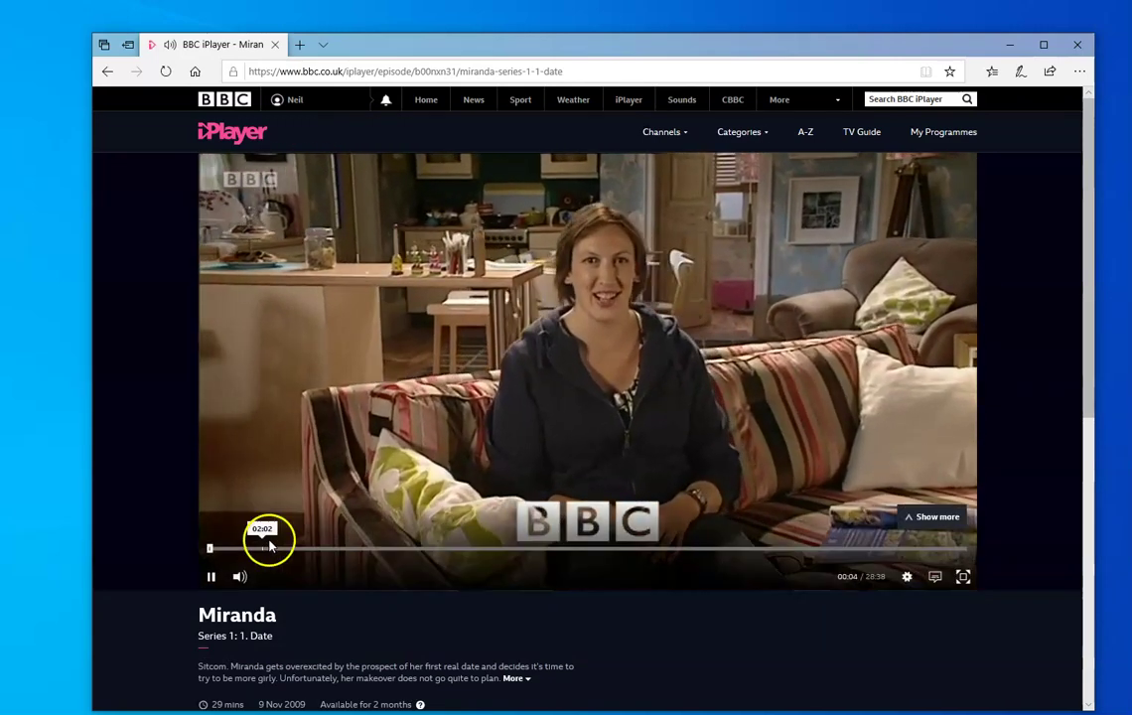
pyautogui.click(210, 576)
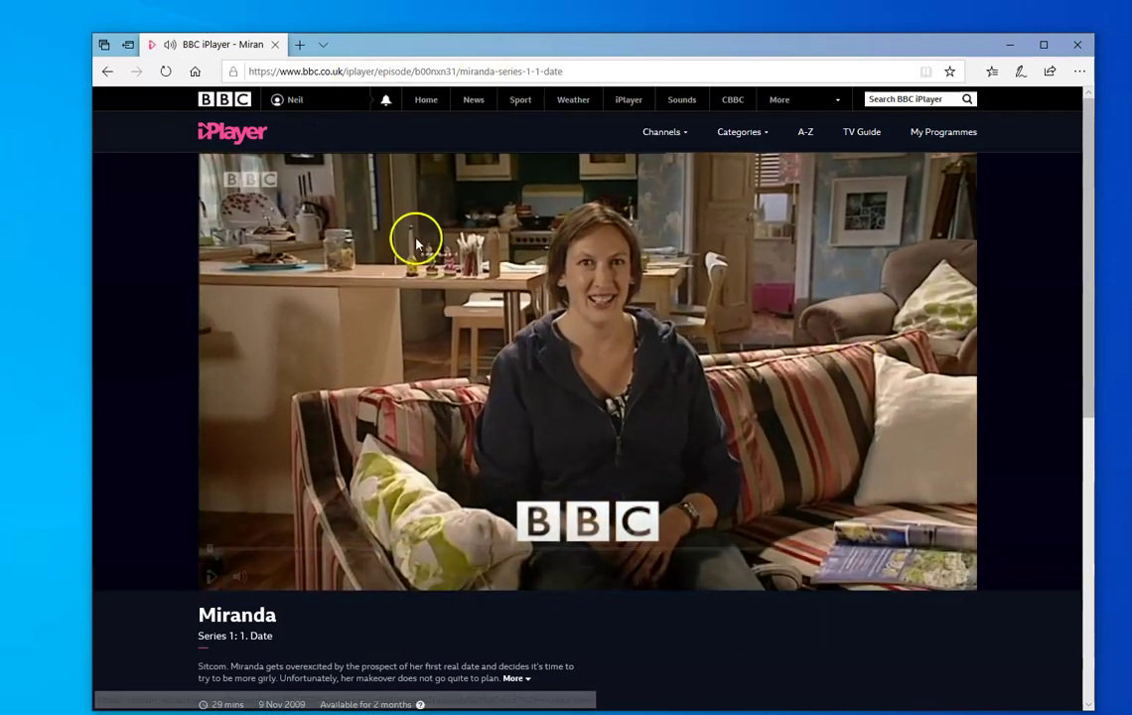
pyautogui.click(563, 257)
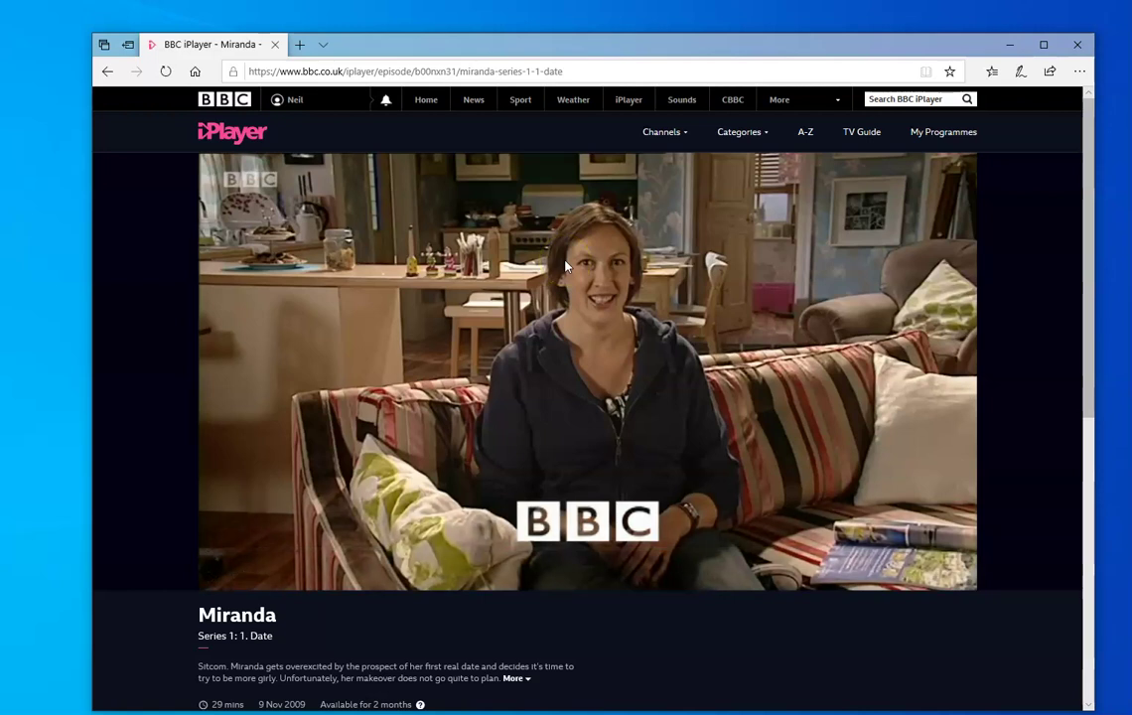
pyautogui.click(1077, 43)
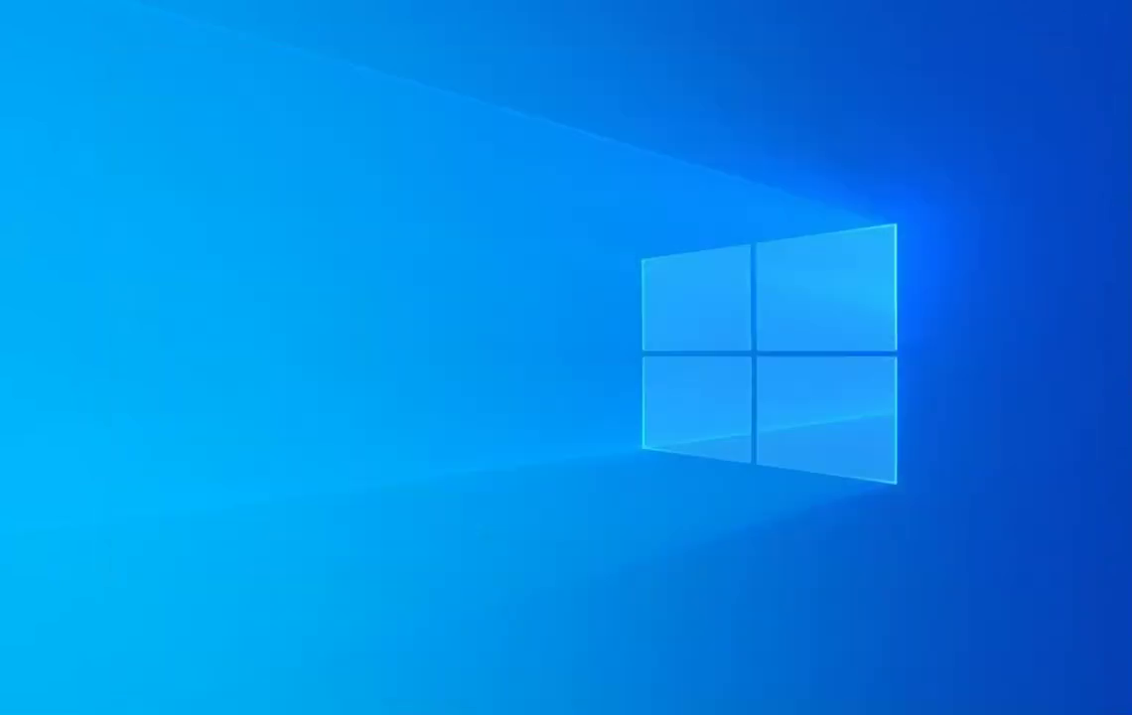
# Reopen NordVPN from the tray and zoom out the map showing United Kingdom #1047.
pyautogui.click(1068, 678)
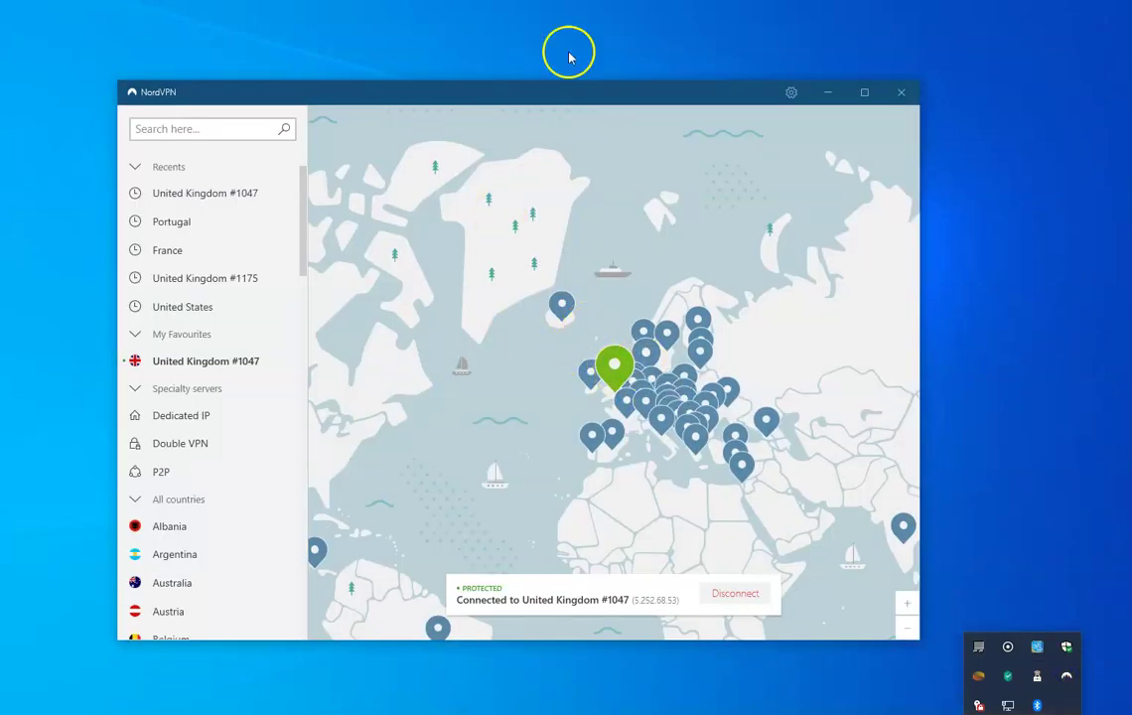
pyautogui.click(515, 382)
pyautogui.scroll(-5, 515, 383)
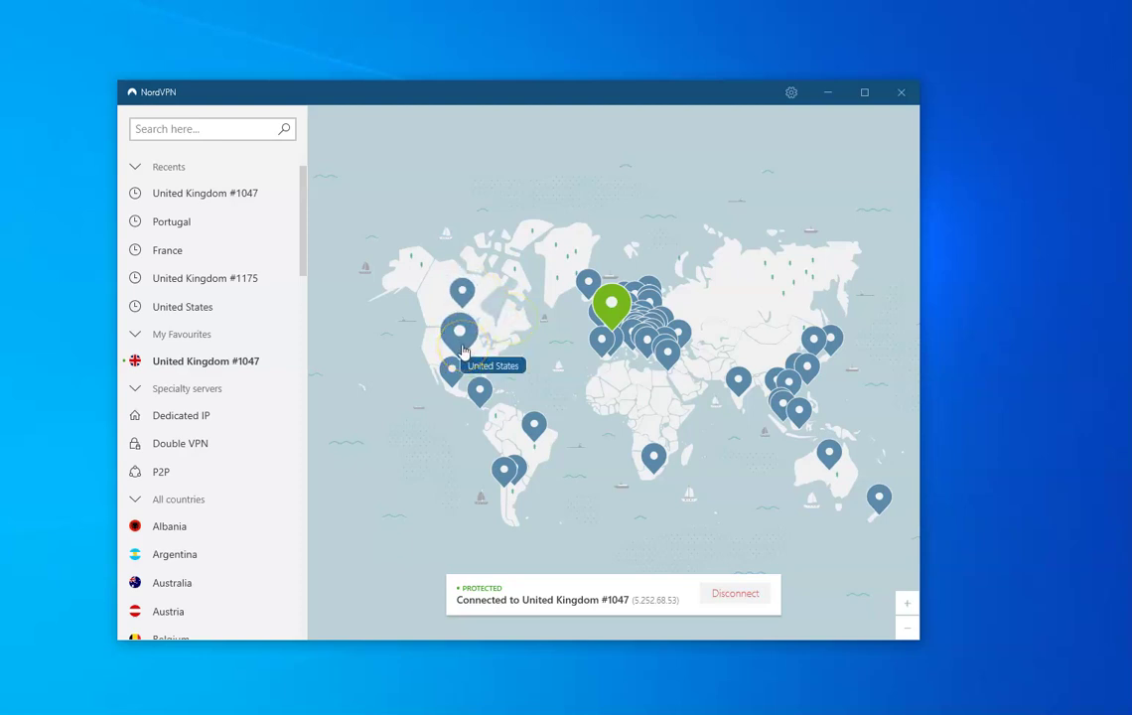
pyautogui.scroll(2, 700, 432)
pyautogui.scroll(2, 528, 419)
pyautogui.scroll(1, 664, 344)
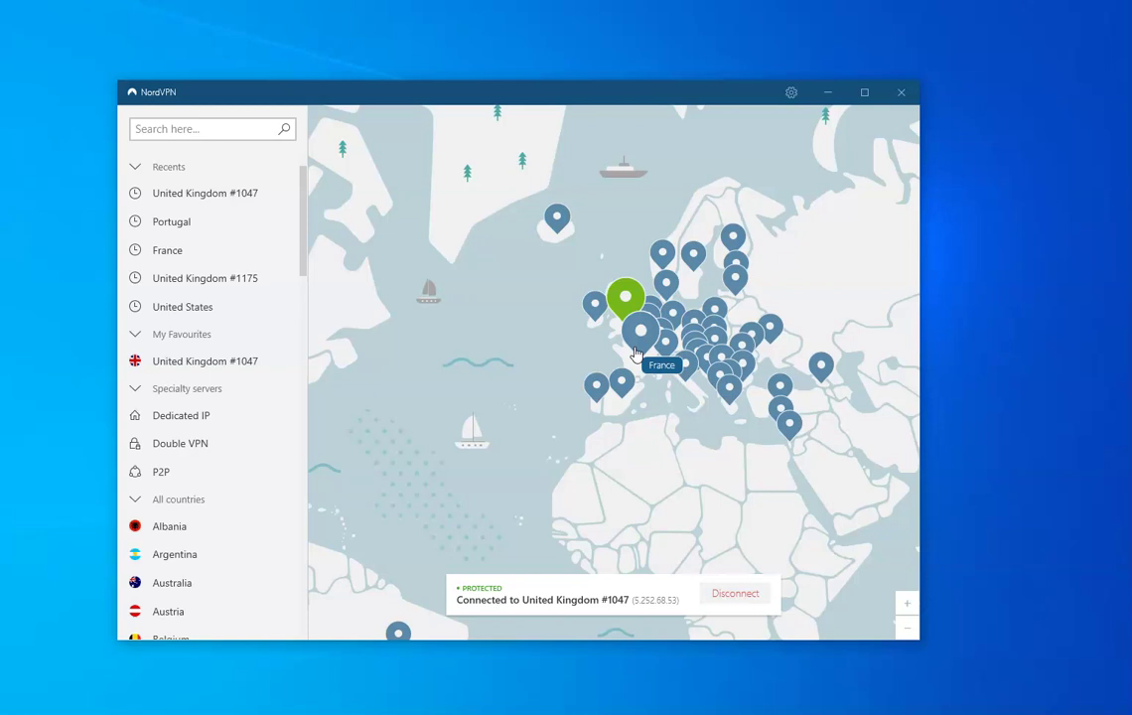
pyautogui.click(497, 340)
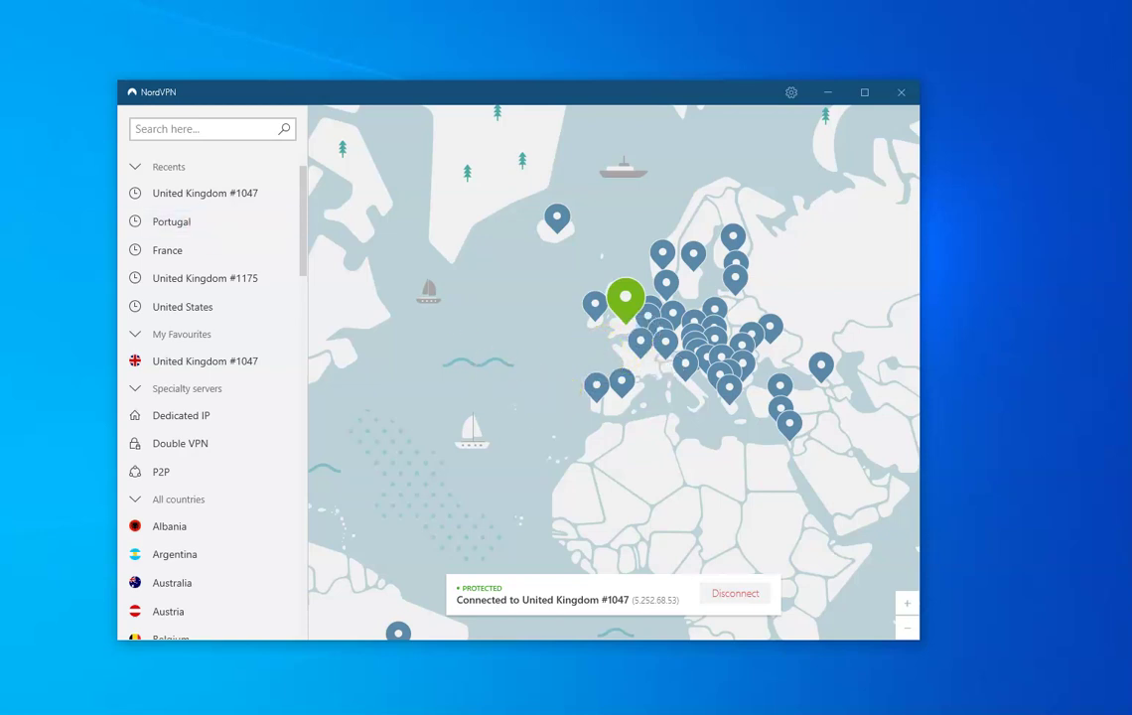